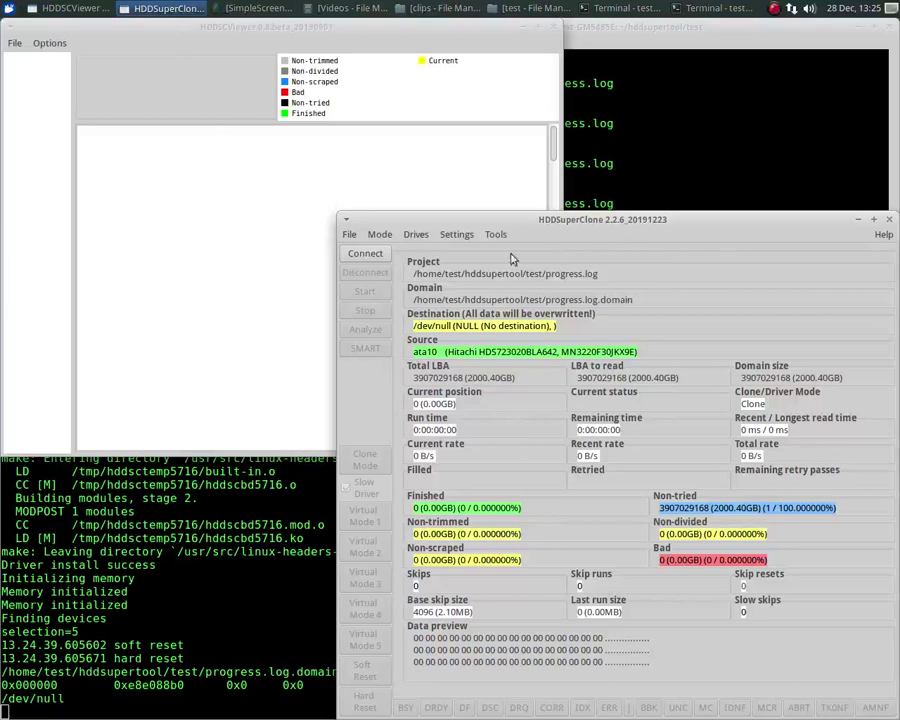
Step: Connect HDDSuperClone to the Hitachi source drive
left_click(364, 256)
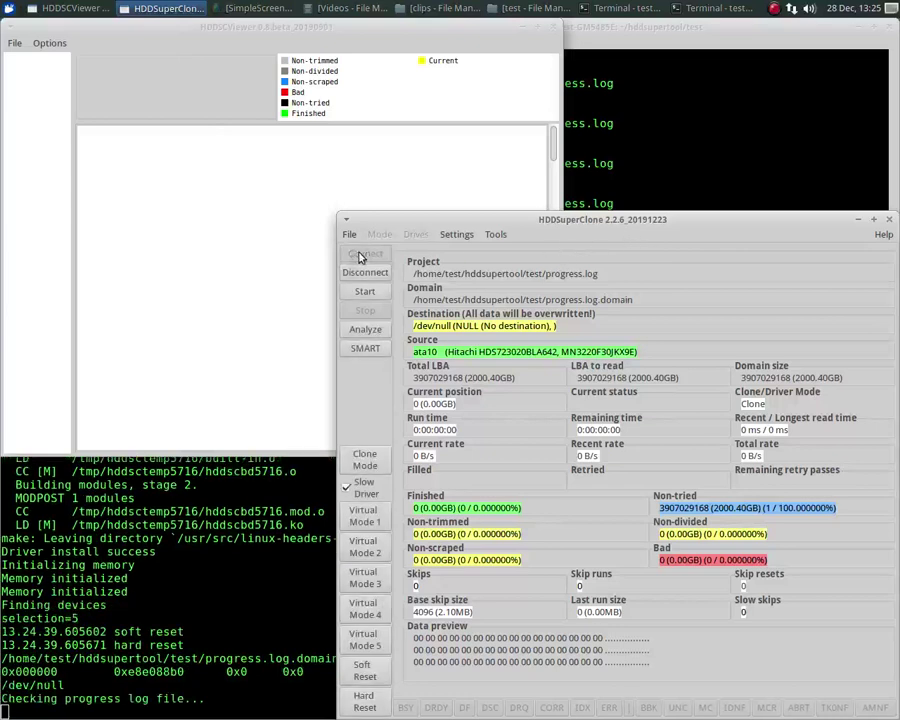
Step: Show the drive's SMART attributes, with Reallocated Sectors Count at 001 against threshold 005
left_click(365, 350)
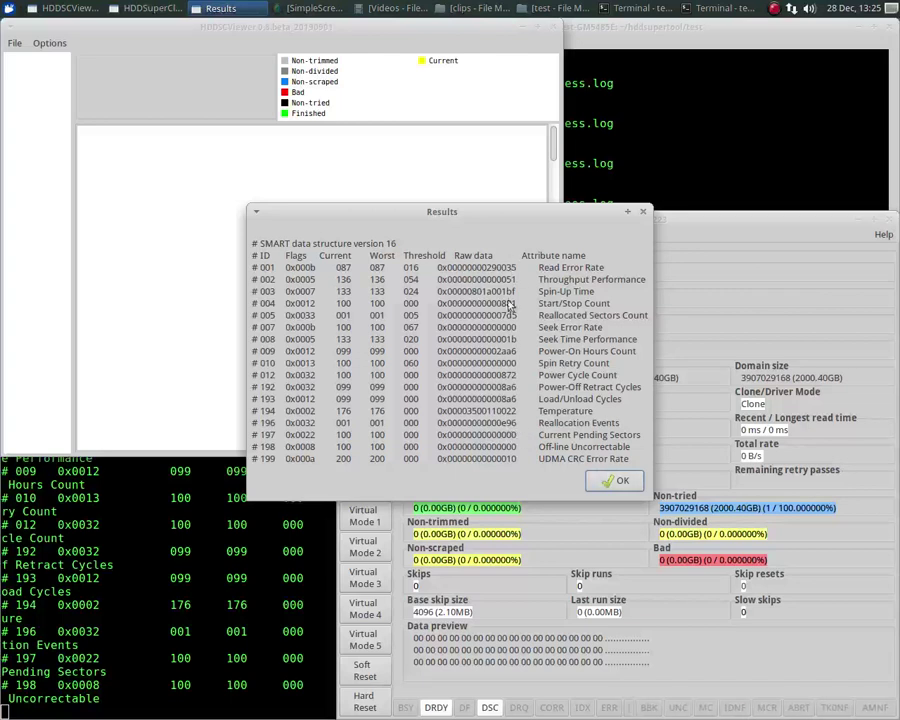
Step: Close the SMART results and analyze the drive's read-time variance across its zones
left_click(616, 484)
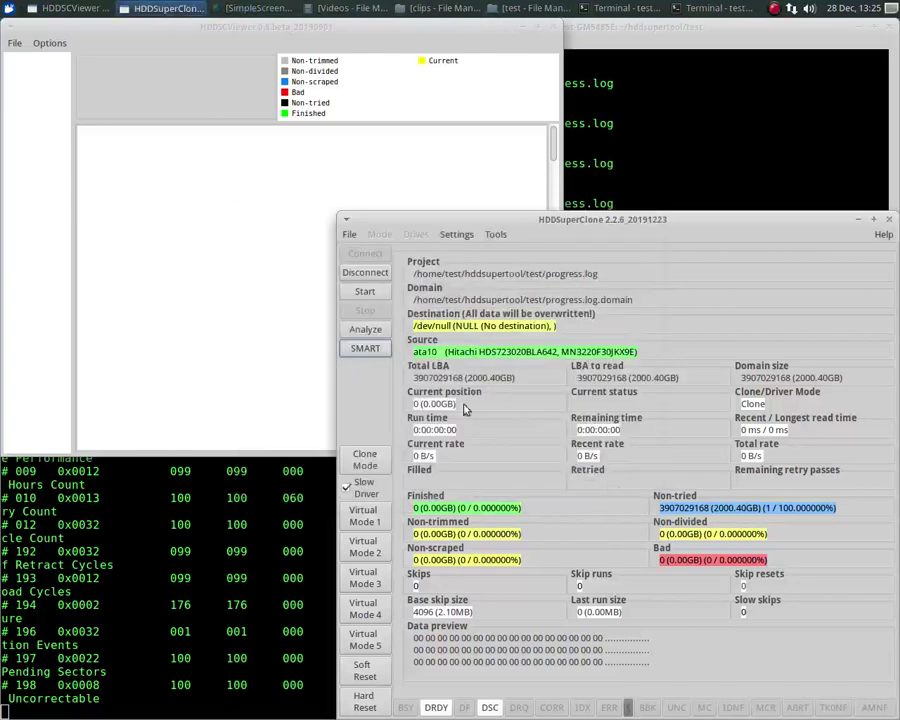
left_click(365, 330)
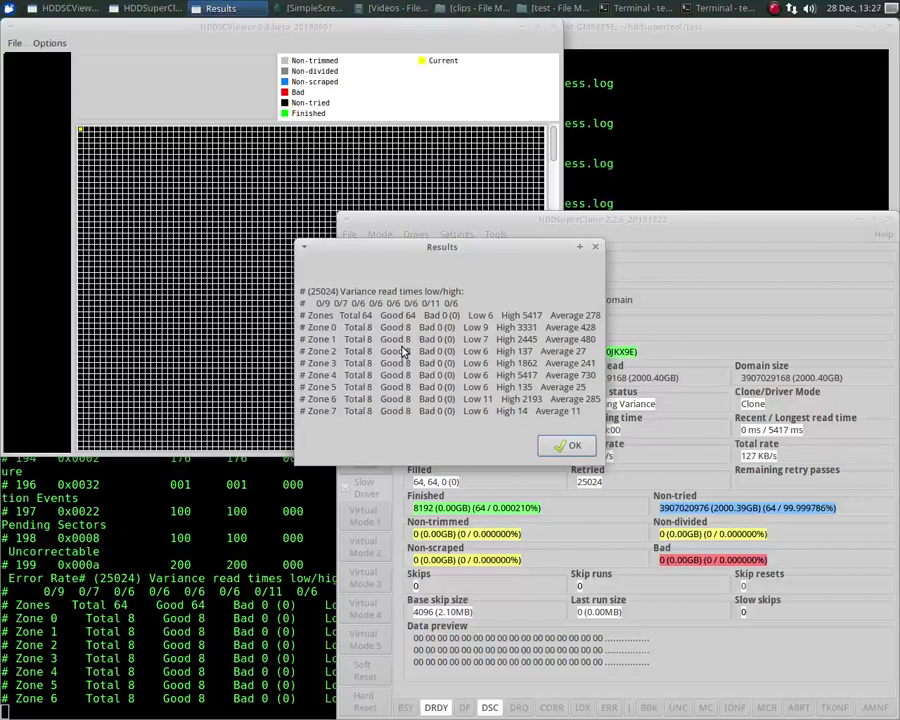
Step: Dismiss the analysis results reporting all 64 zones good and 0 bad
left_click(570, 450)
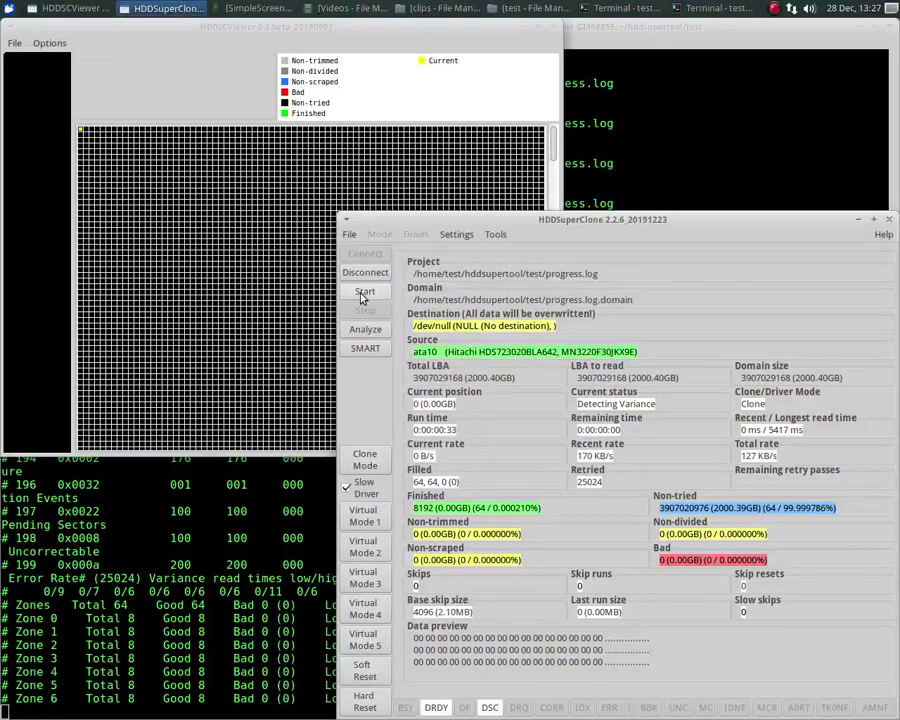
left_click(48, 43)
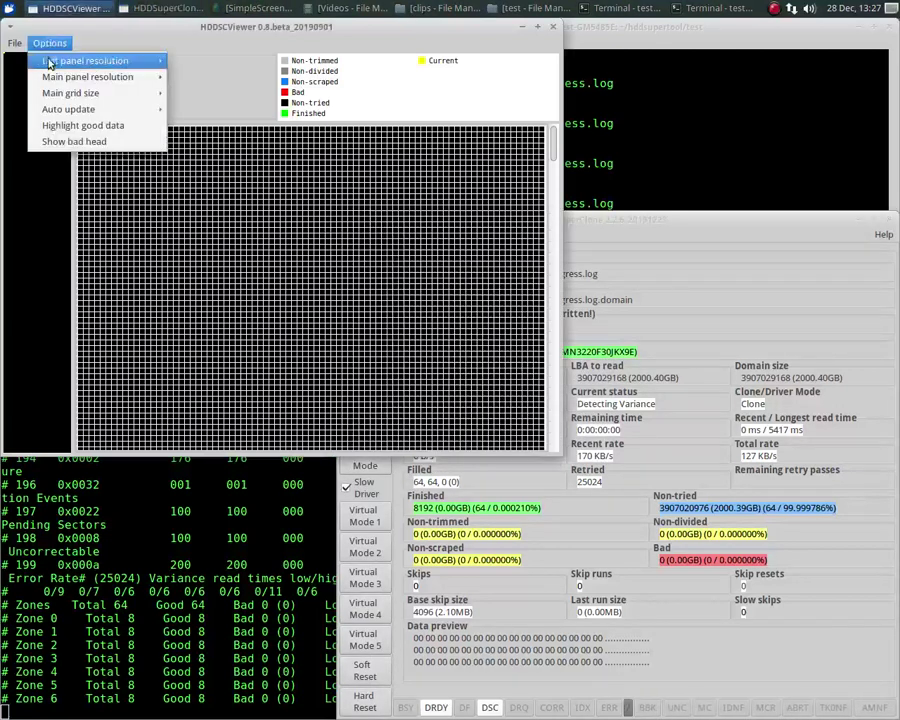
left_click(232, 28)
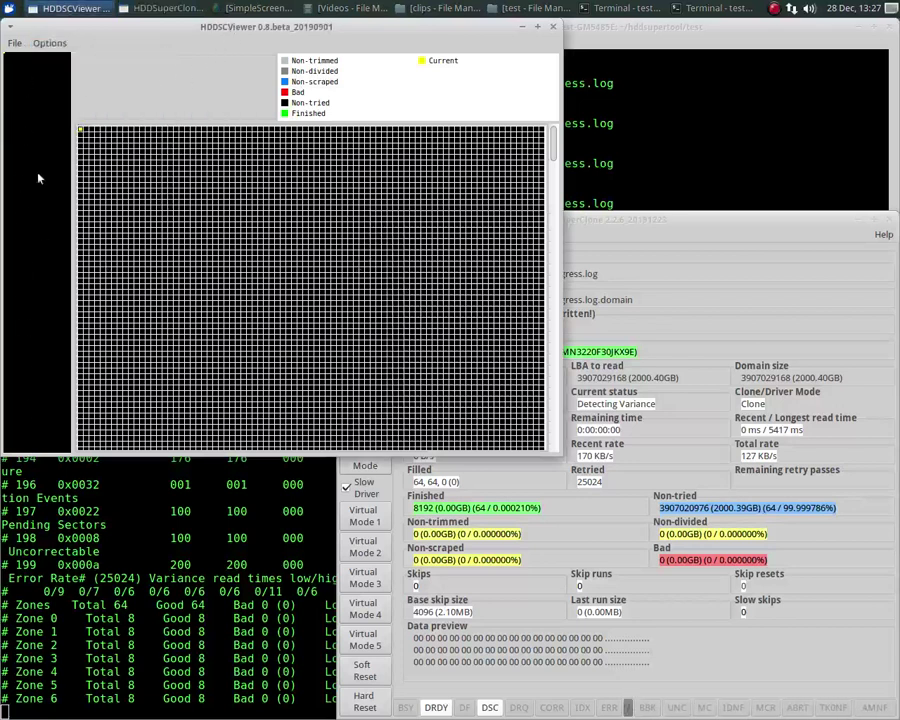
left_click(630, 234)
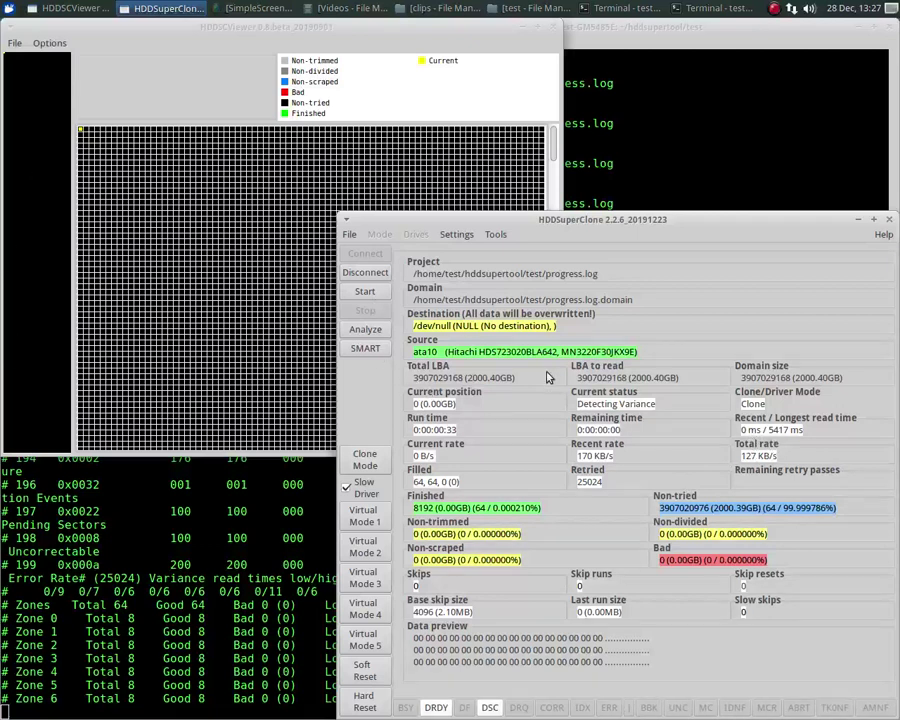
Step: Start the phase 1 clone of the Hitachi drive
left_click(366, 292)
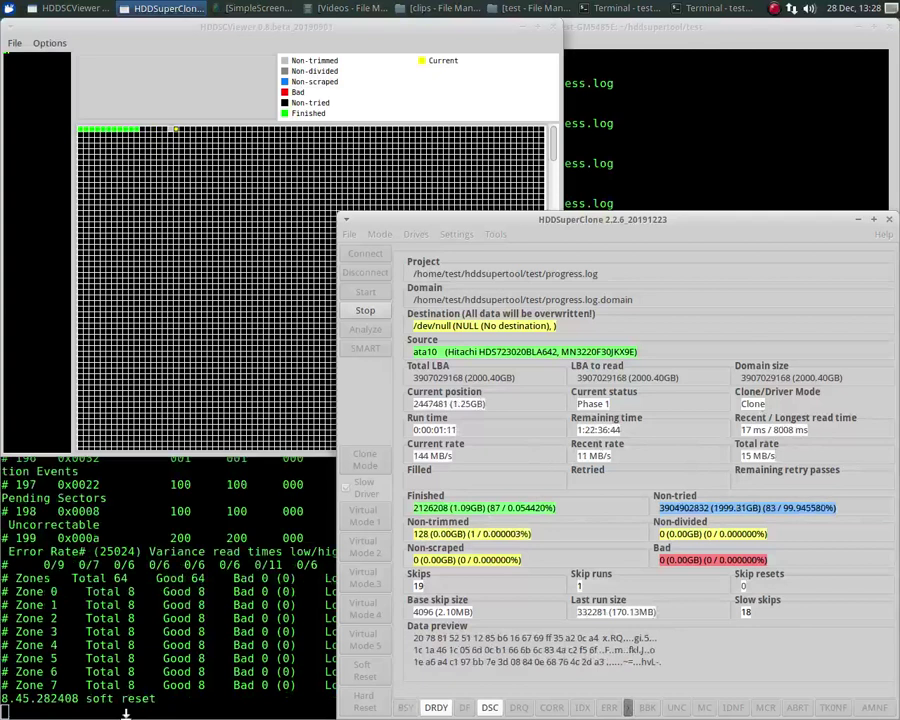
Step: Stop the clone at 1.21GB, then set soft reset time to 500 ms and enable phase timers
left_click(355, 311)
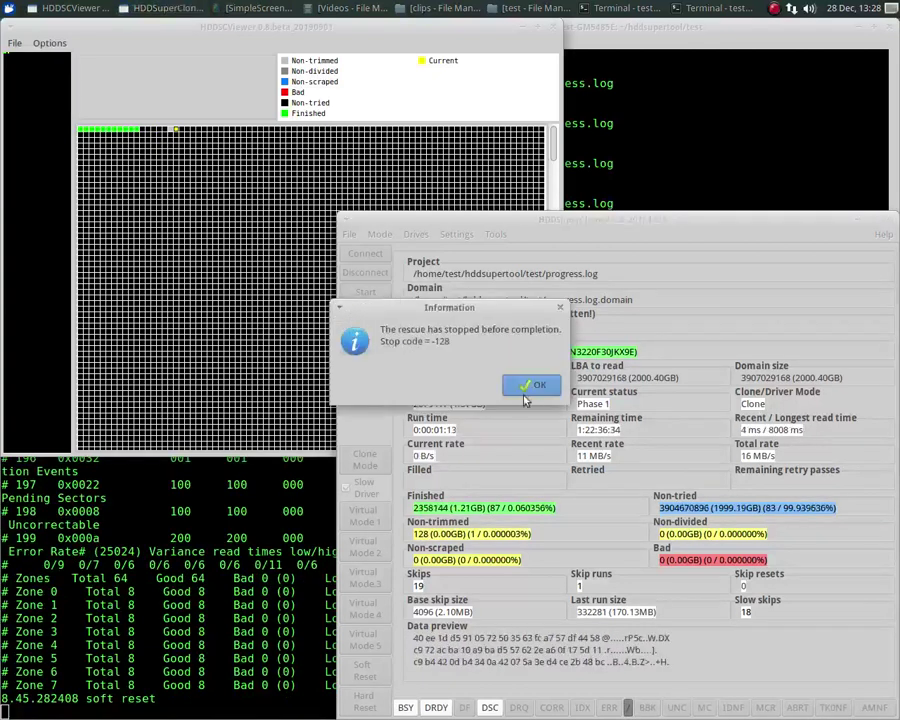
left_click(535, 386)
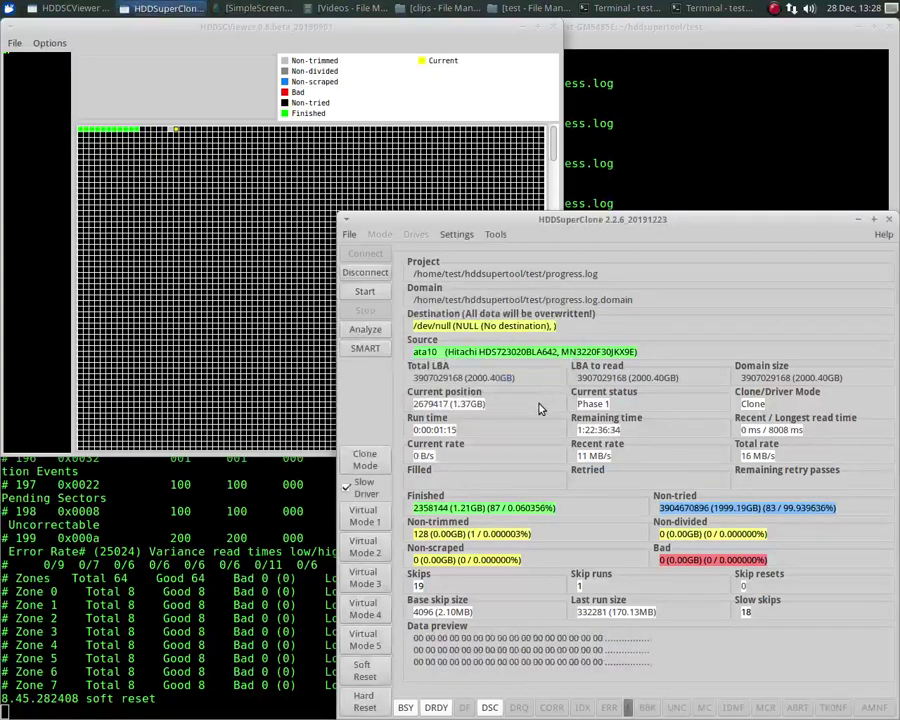
left_click(458, 236)
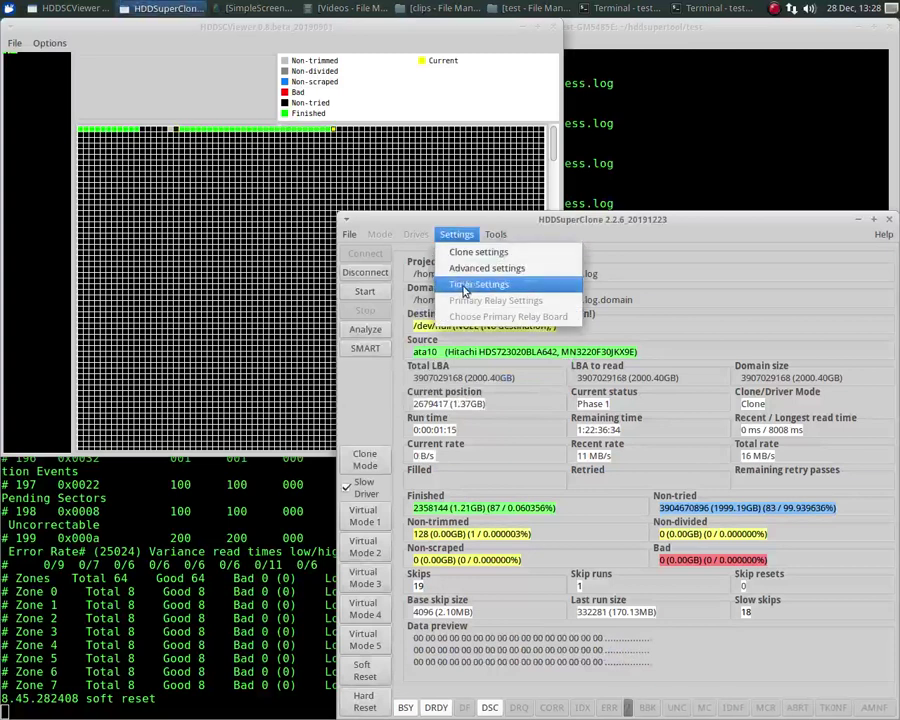
left_click(458, 285)
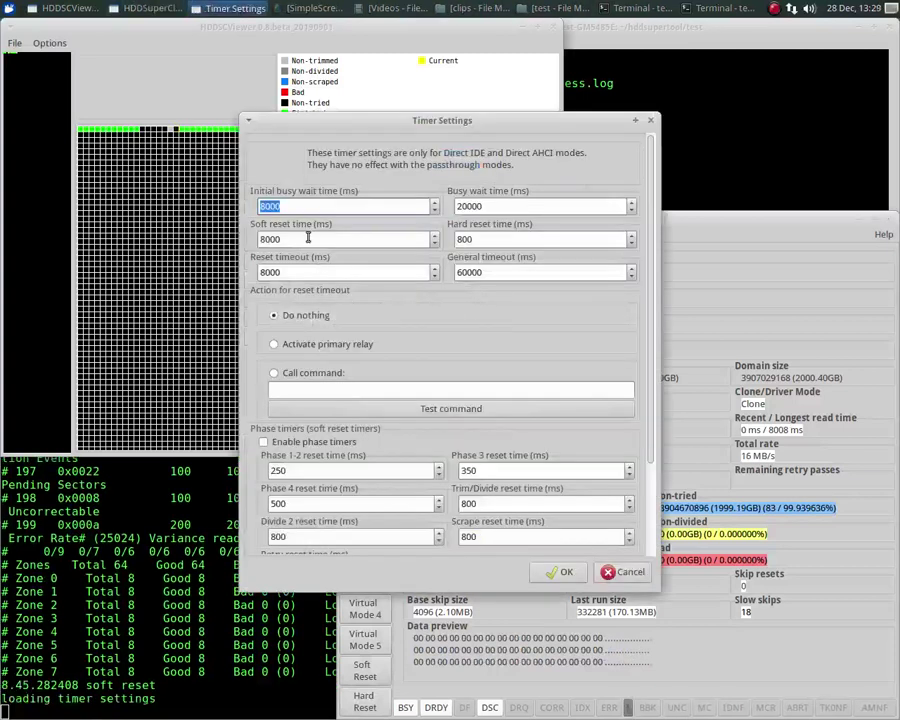
left_click_drag(308, 238, 233, 240)
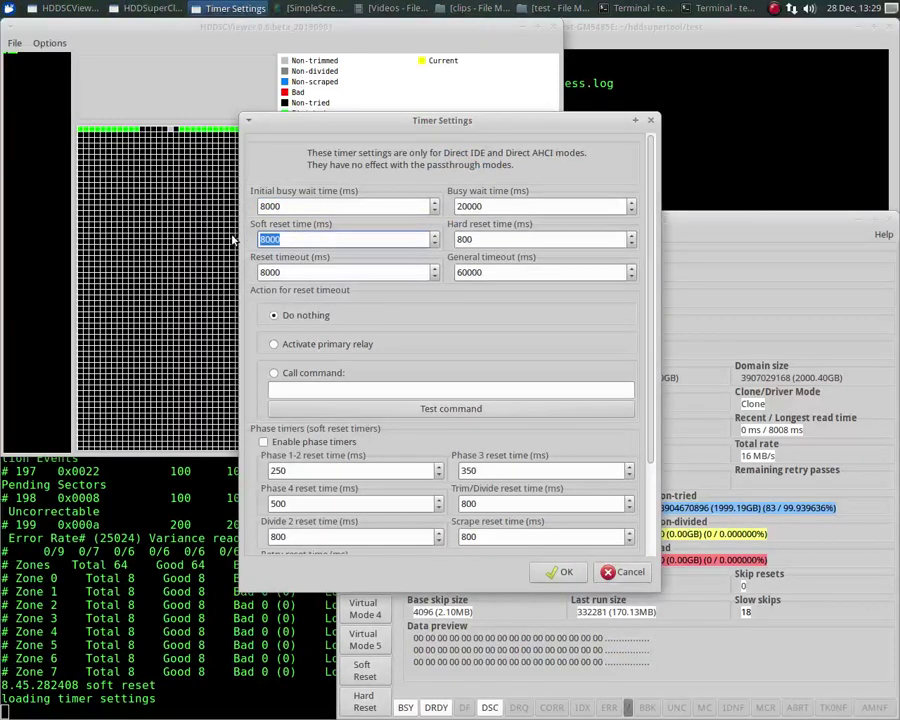
type("250")
key("BackSpace")
key("BackSpace")
key("BackSpace")
type("500")
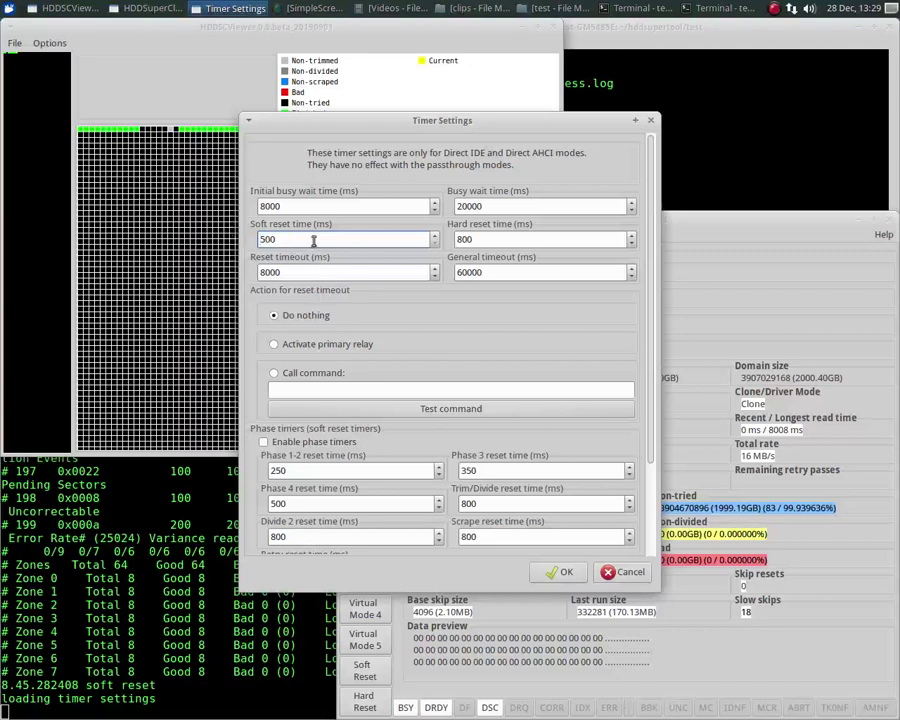
left_click(264, 442)
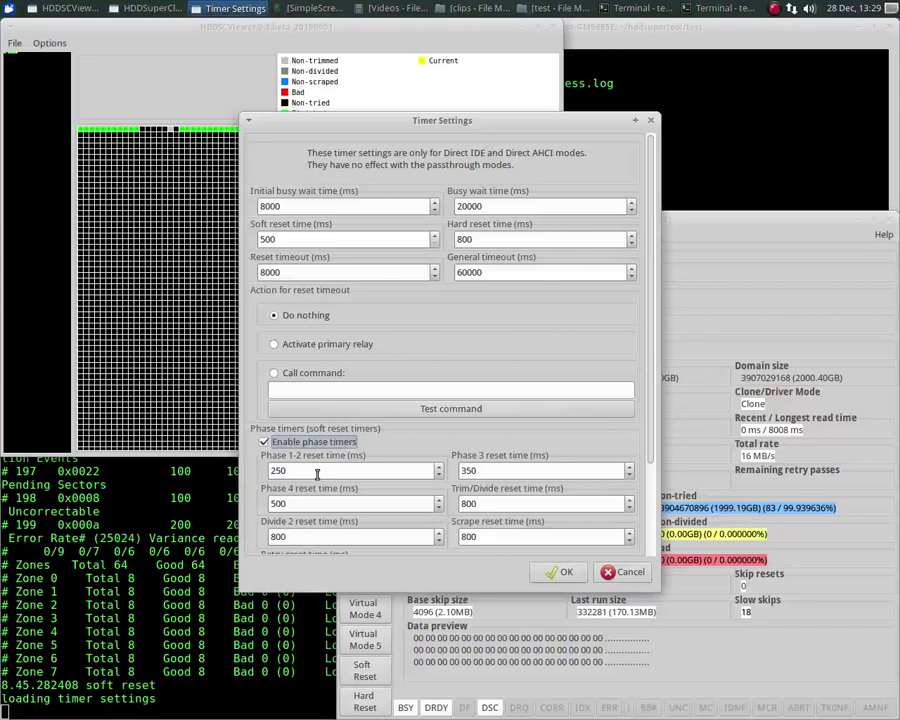
left_click(562, 571)
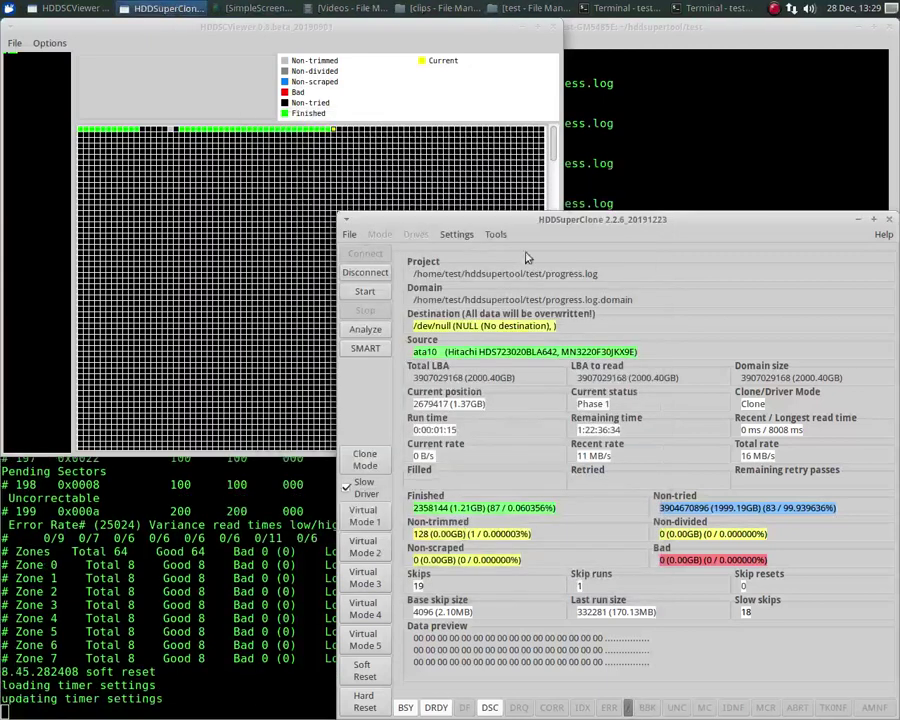
Step: Turn off Phase 3, Phase 4, Trim, Divide and Scrape in the clone settings
left_click(457, 236)
left_click(484, 252)
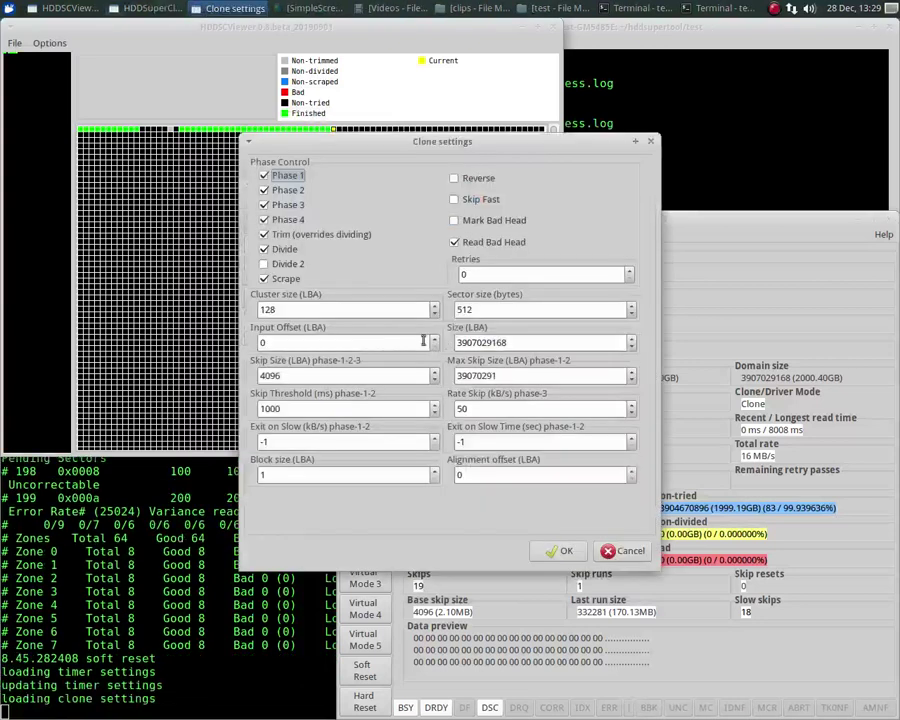
left_click(264, 205)
left_click(264, 219)
left_click(264, 234)
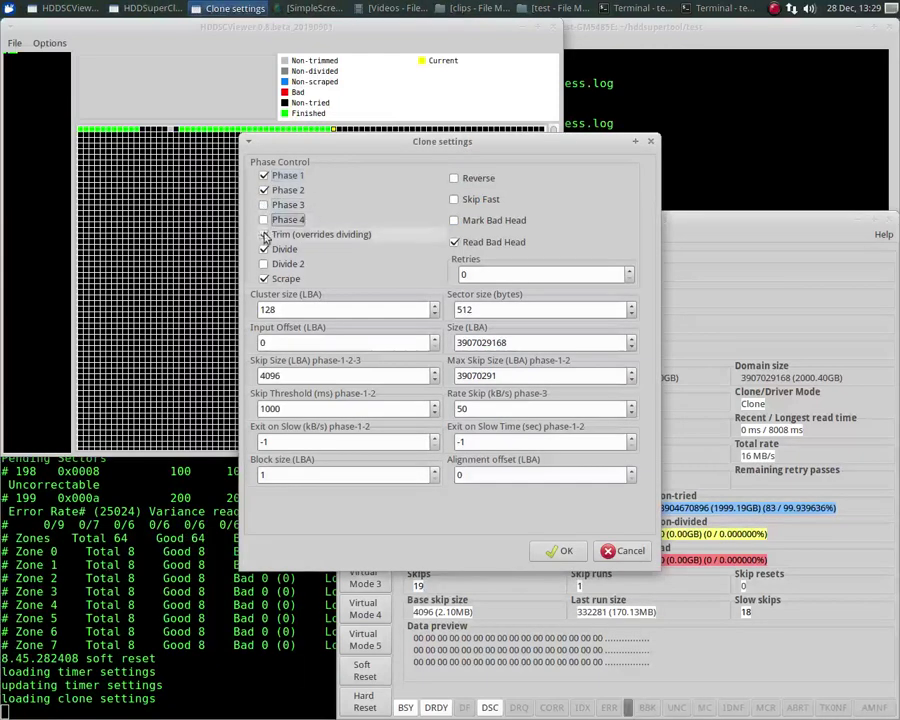
left_click(263, 249)
left_click(263, 279)
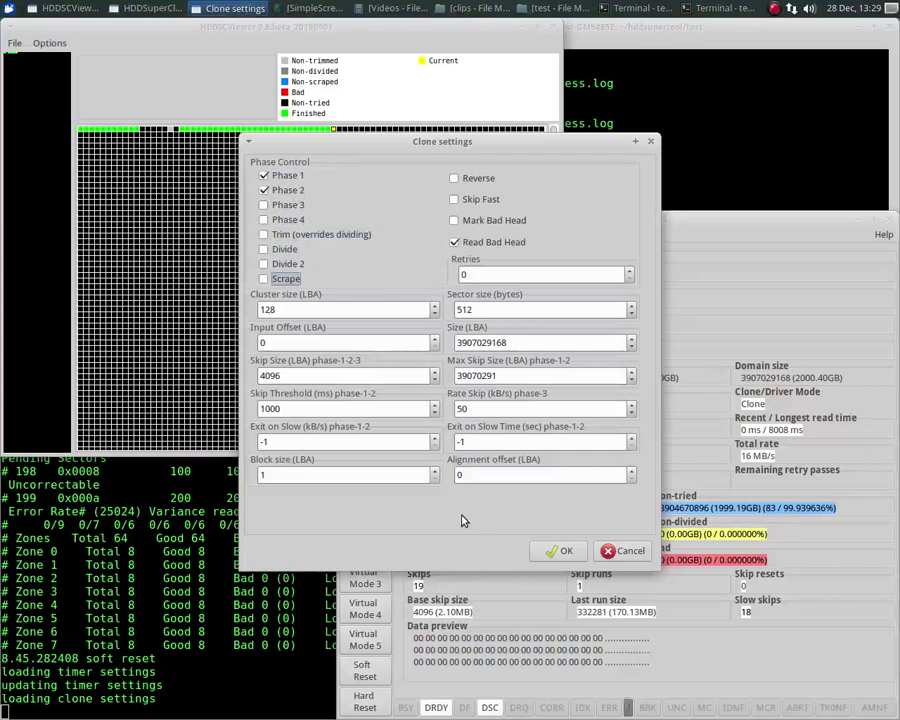
Step: Apply the phases 1–2 clone settings and start a new clone run
left_click(563, 552)
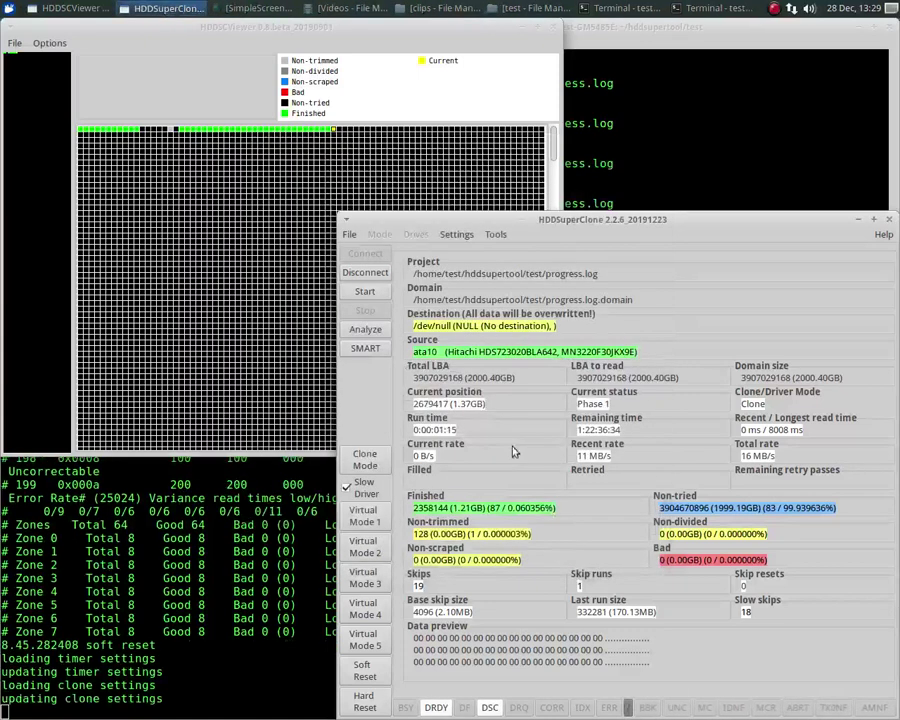
left_click(365, 293)
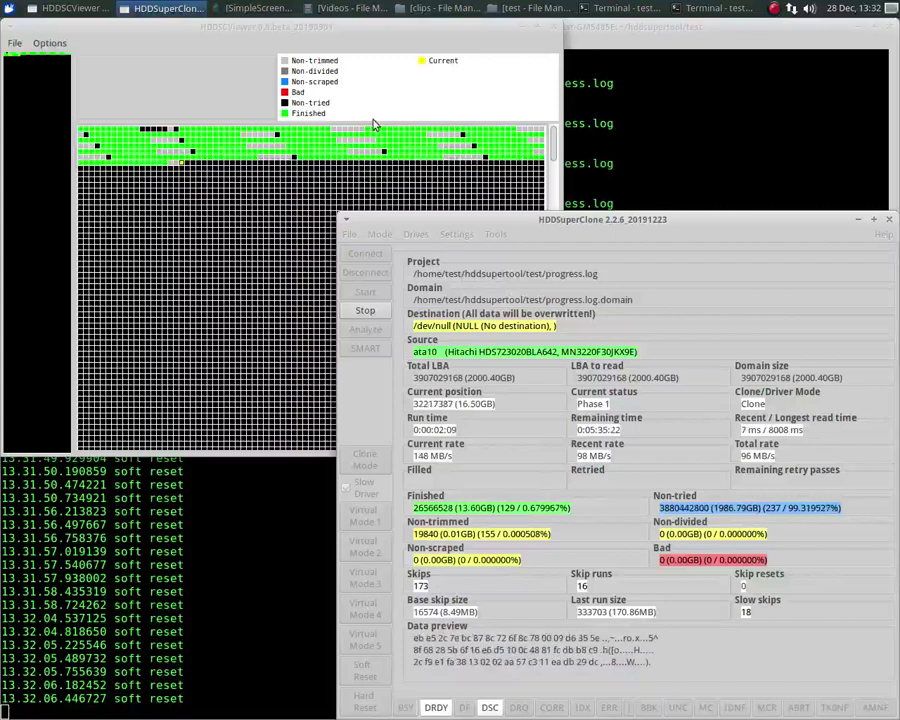
Step: Bring the HDDSCViewer block map forward and narrow its window to show the head pattern
left_click(370, 36)
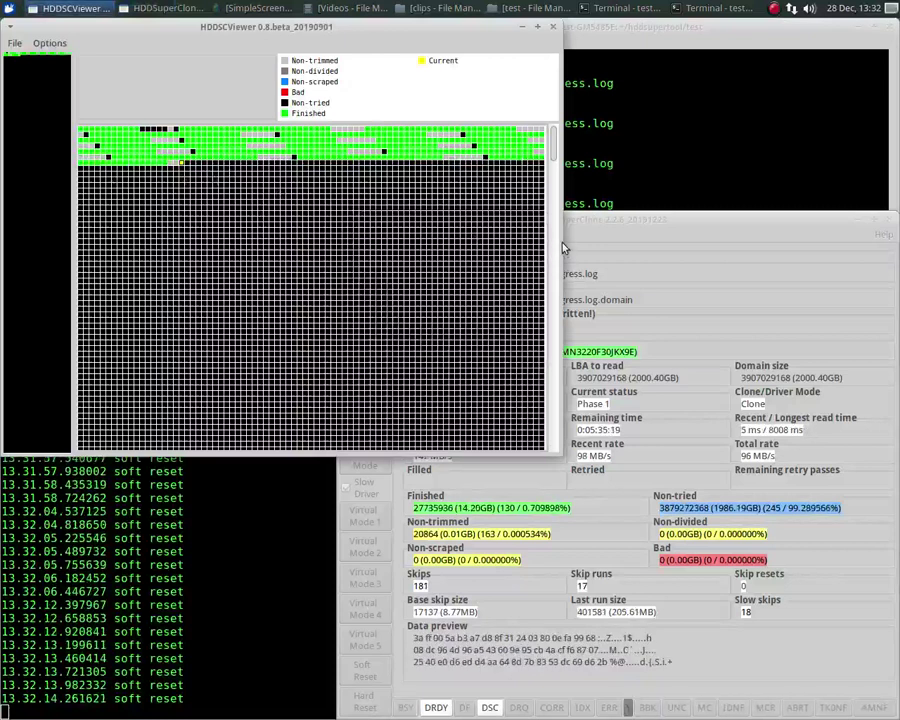
left_click_drag(558, 210, 469, 220)
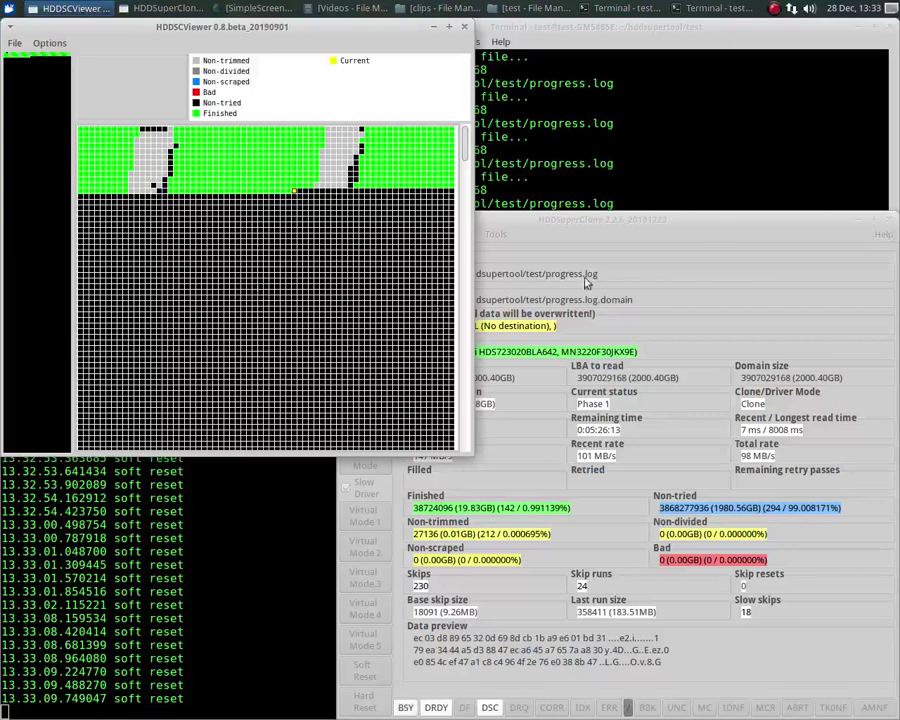
Step: Return to the HDDSuperClone status window while the phase 1 clone keeps running
left_click(614, 229)
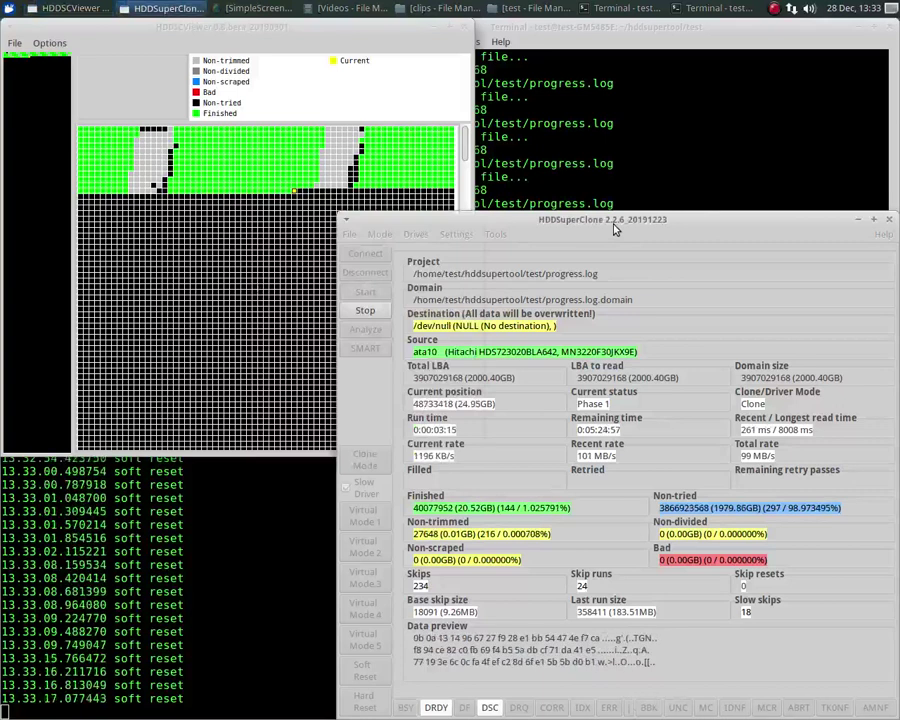